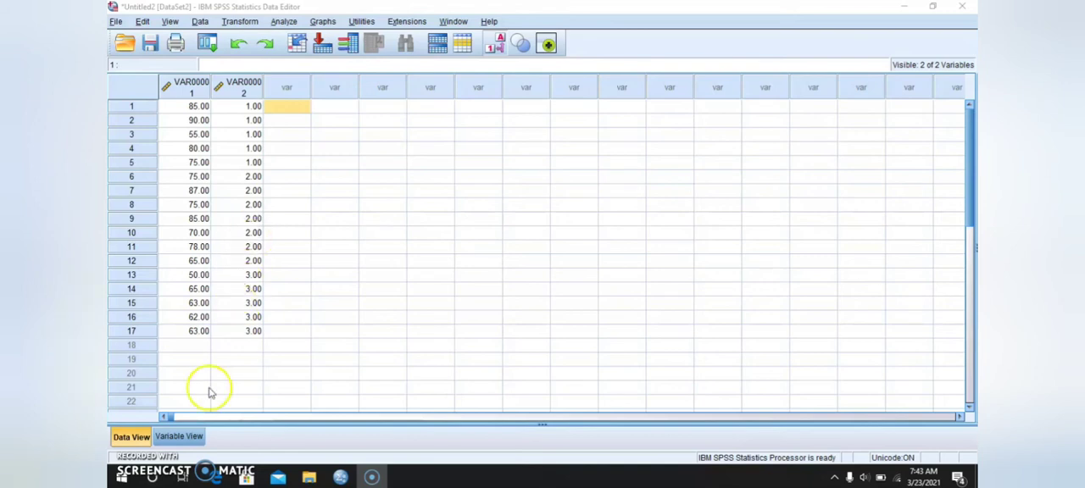
- Rename the two variables VAR00001 and VAR00002 as Skor and Grup
{"action": "left_click", "coordinate": [188, 444]}
{"action": "left_click", "coordinate": [190, 79]}
{"action": "left_click", "coordinate": [190, 78]}
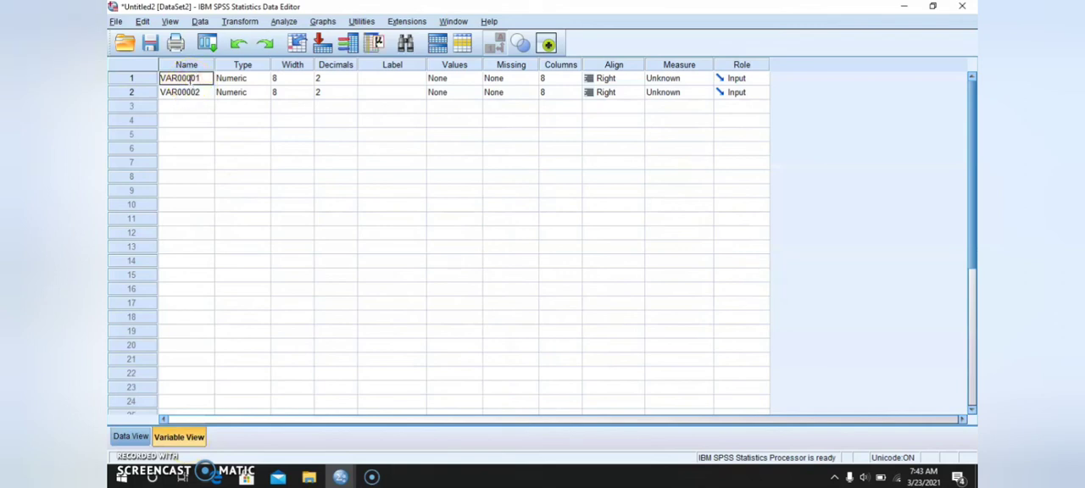
{"action": "type", "text": "Skor"}
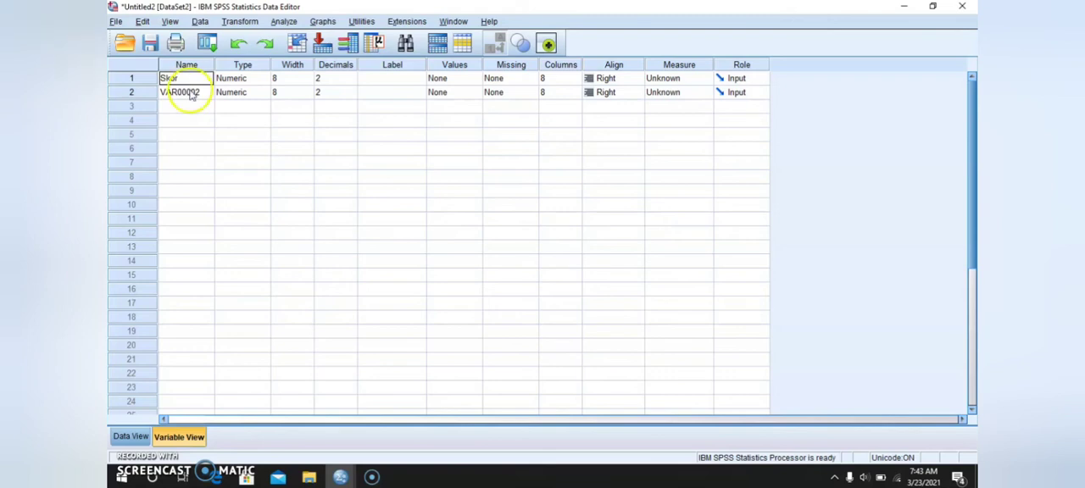
{"action": "left_click", "coordinate": [192, 93]}
{"action": "left_click", "coordinate": [191, 94]}
{"action": "type", "text": "Grup"}
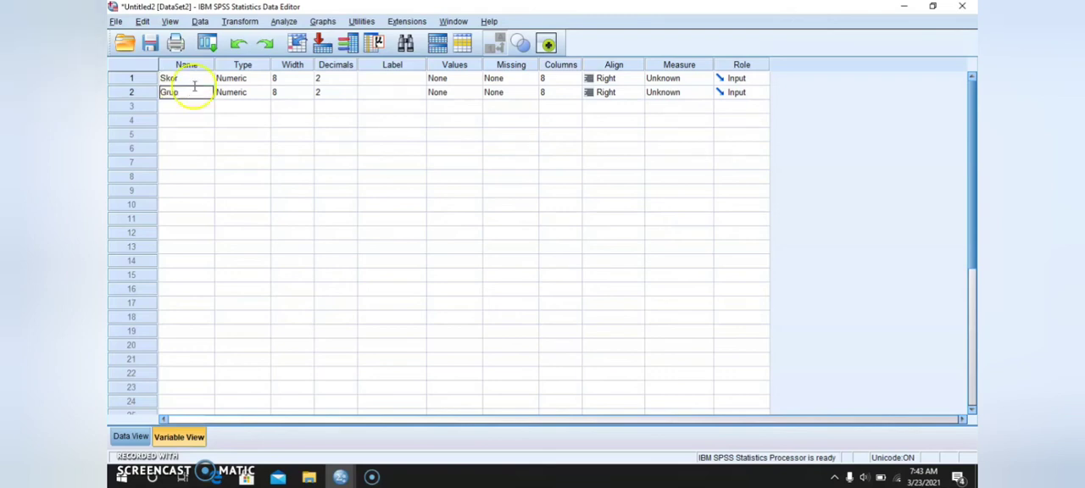
- Set the number of decimals to 0 for both Skor and Grup
{"action": "left_click", "coordinate": [336, 81]}
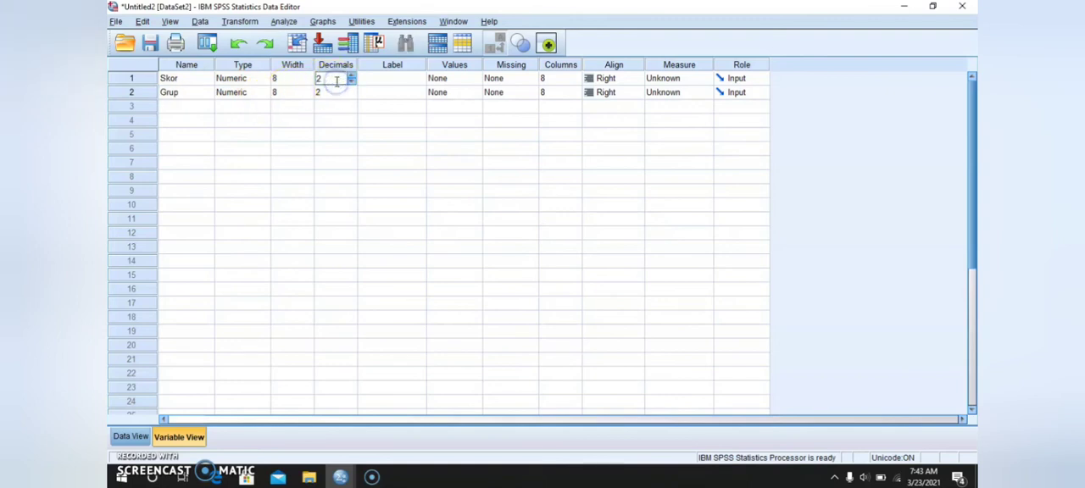
{"action": "left_click", "coordinate": [337, 93]}
{"action": "key", "text": "BackSpace"}
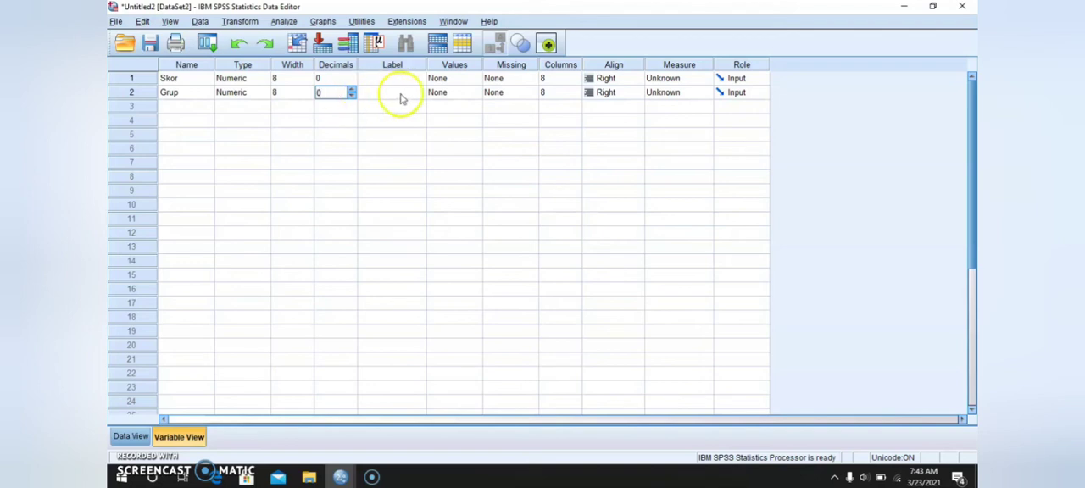
- Label the Skor variable "Metode Pembelajaran" and the Grup variable "Grup"
{"action": "left_click", "coordinate": [416, 79]}
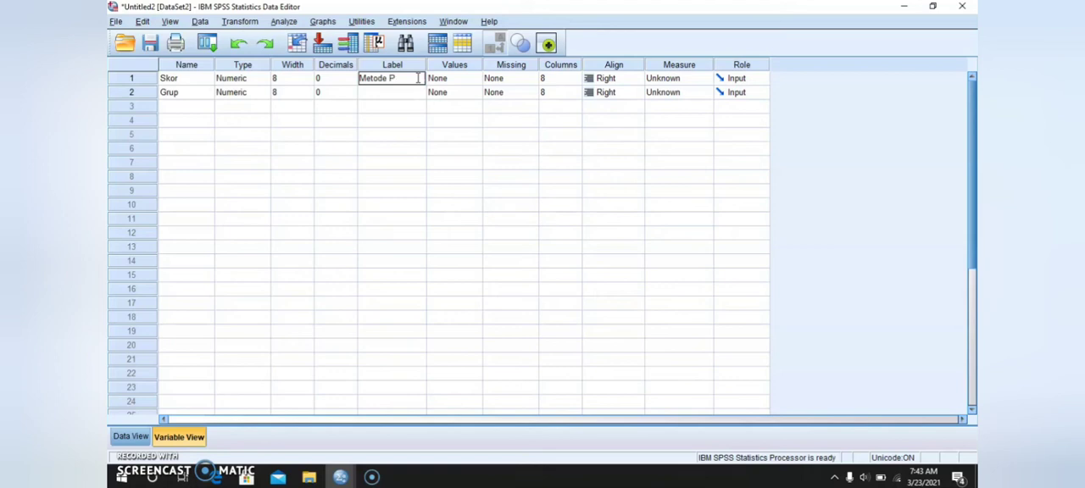
{"action": "type", "text": "Metode Pembelajaran"}
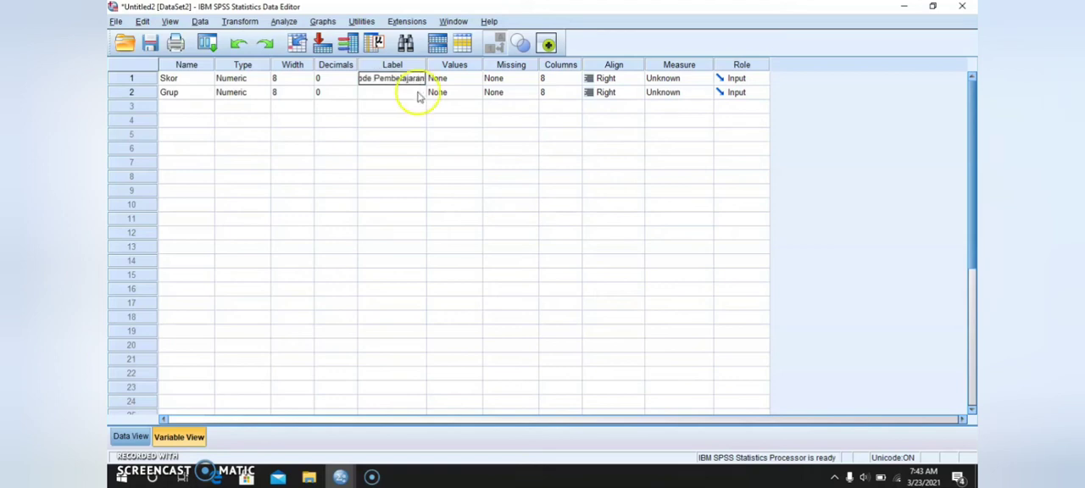
{"action": "left_click", "coordinate": [412, 93]}
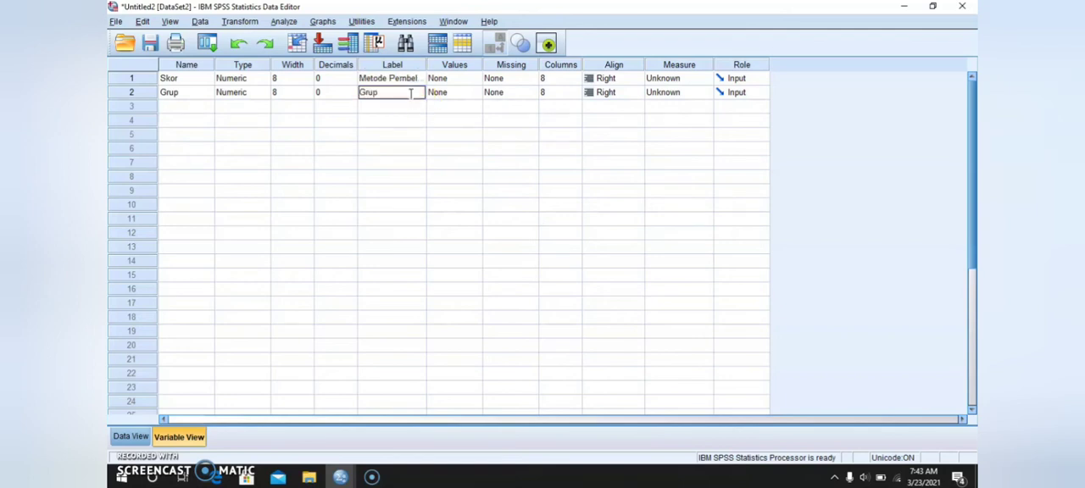
- Define value labels for the Grup variable: 1 = "Inquiry" and 2 = "Discovery"
{"action": "left_click", "coordinate": [472, 95]}
{"action": "left_click", "coordinate": [472, 93]}
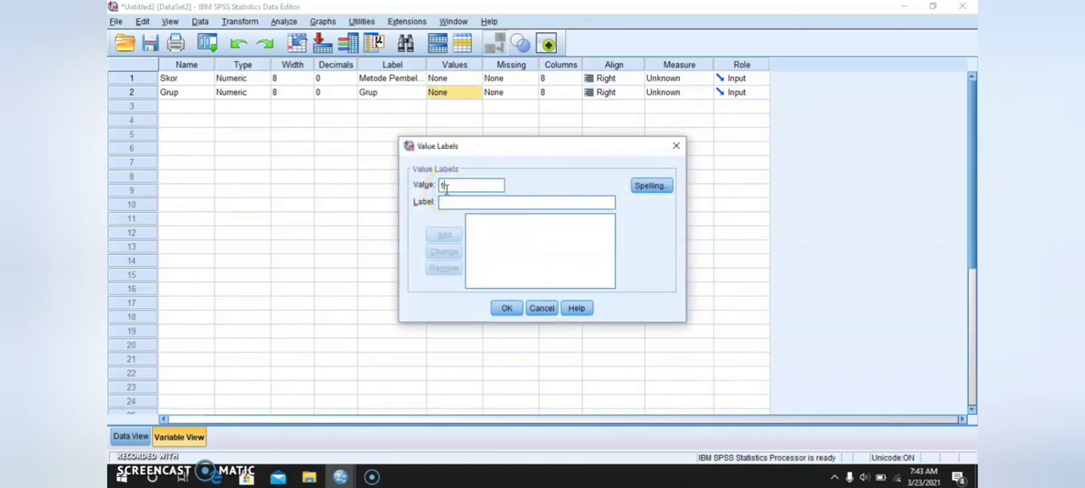
{"action": "type", "text": "1"}
{"action": "left_click", "coordinate": [446, 203]}
{"action": "type", "text": "K"}
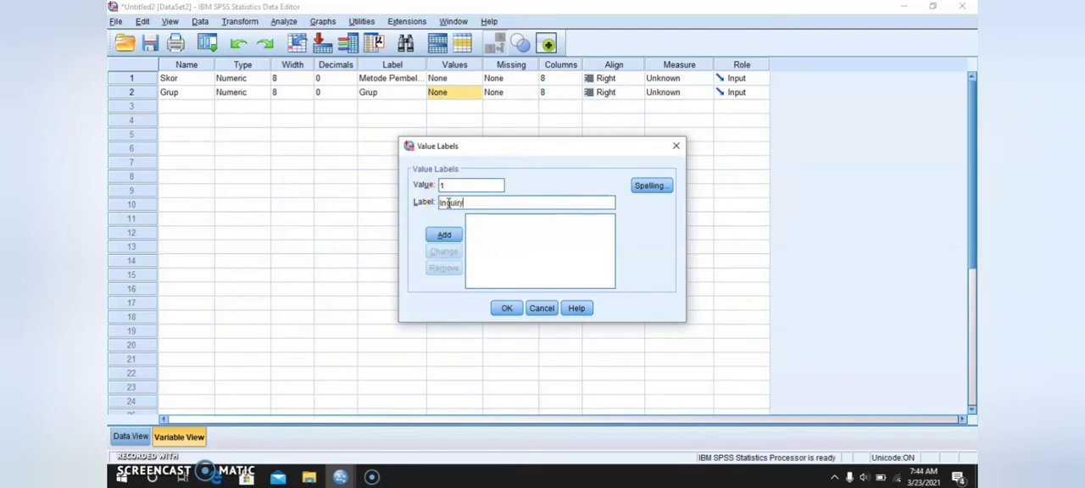
{"action": "left_click", "coordinate": [443, 235]}
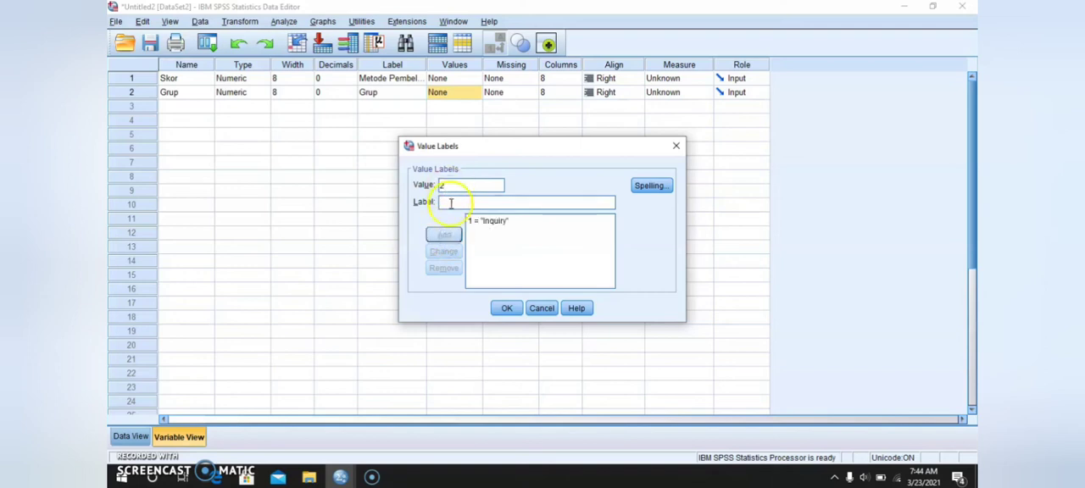
{"action": "type", "text": "D"}
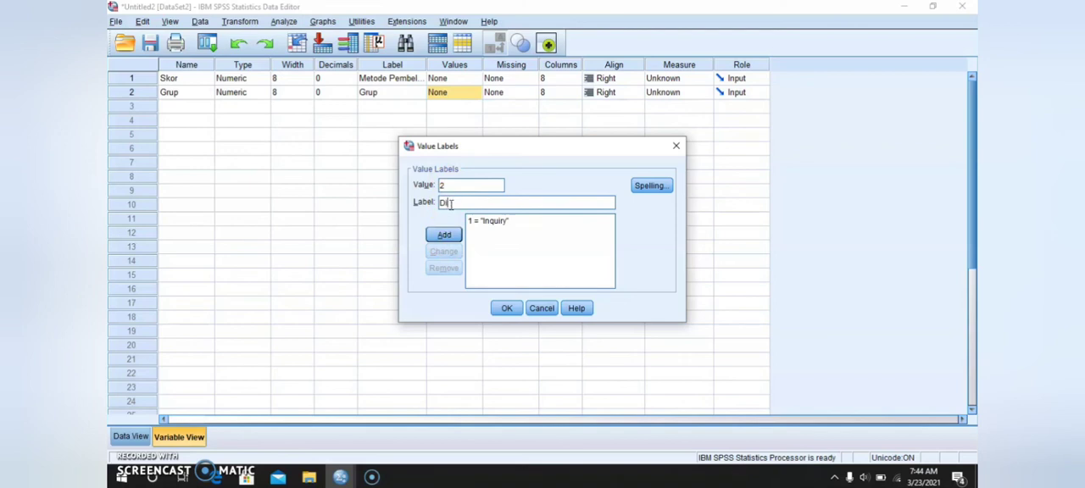
{"action": "type", "text": "iscovery"}
{"action": "left_click", "coordinate": [450, 239]}
- Add the value label 3 = "Ekspositori" for Grup, correcting its spelling, and apply the value labels
{"action": "left_click", "coordinate": [458, 185]}
{"action": "type", "text": "3"}
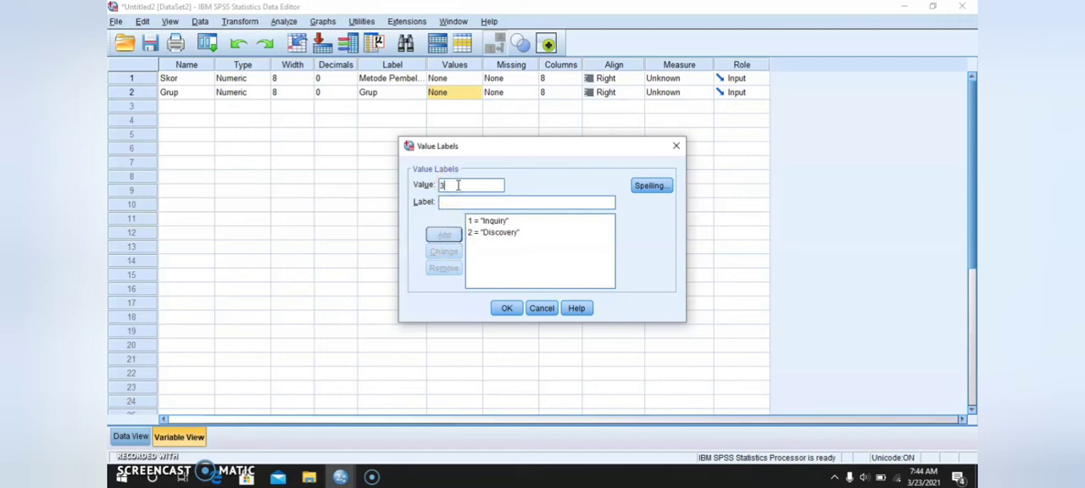
{"action": "left_click", "coordinate": [457, 203]}
{"action": "type", "text": "W"}
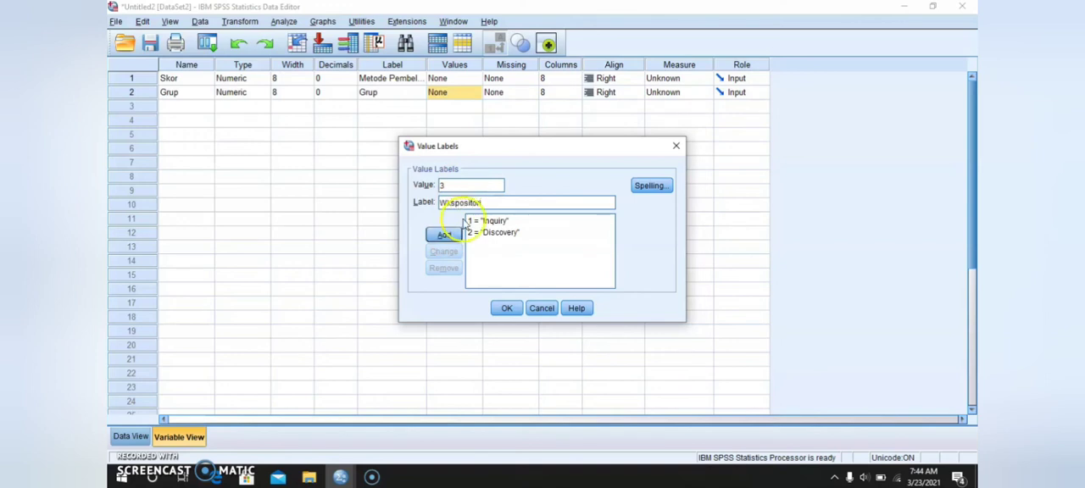
{"action": "left_click", "coordinate": [444, 235]}
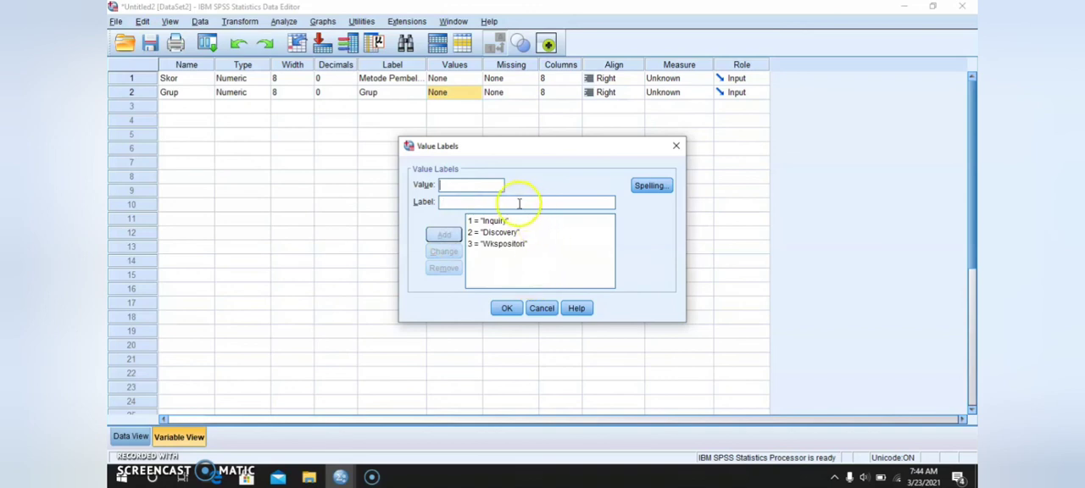
{"action": "left_click", "coordinate": [496, 244]}
{"action": "left_click_drag", "start_coordinate": [447, 204], "coordinate": [440, 204]}
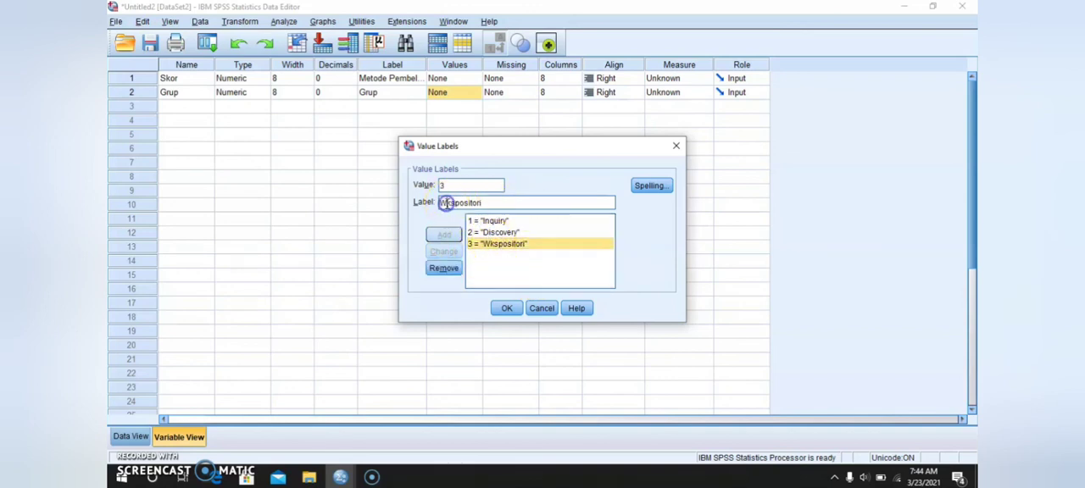
{"action": "type", "text": "E"}
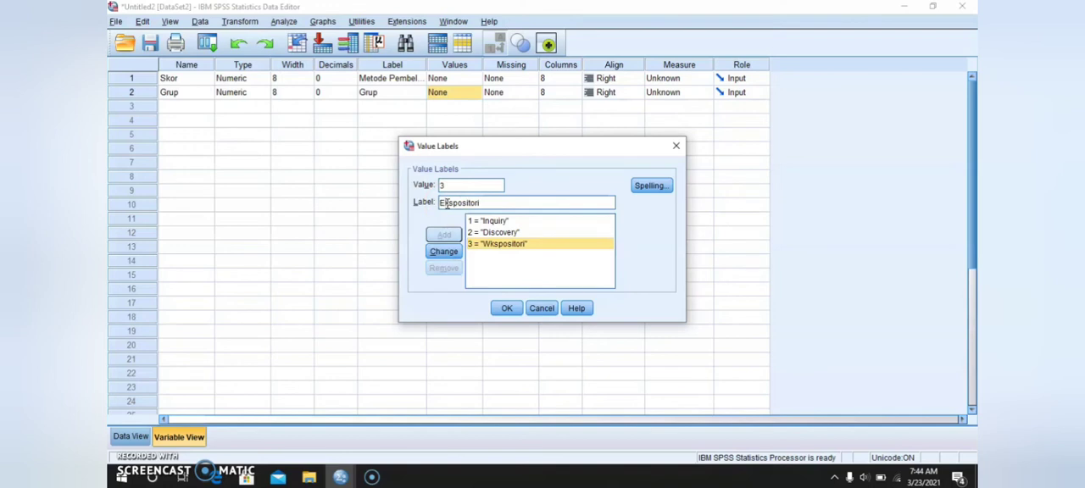
{"action": "left_click", "coordinate": [443, 251]}
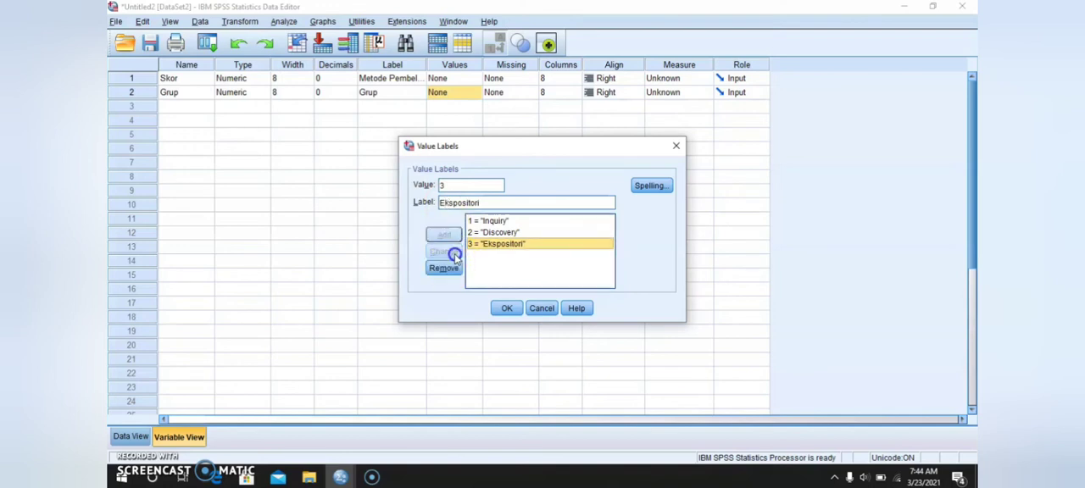
{"action": "left_click", "coordinate": [507, 308]}
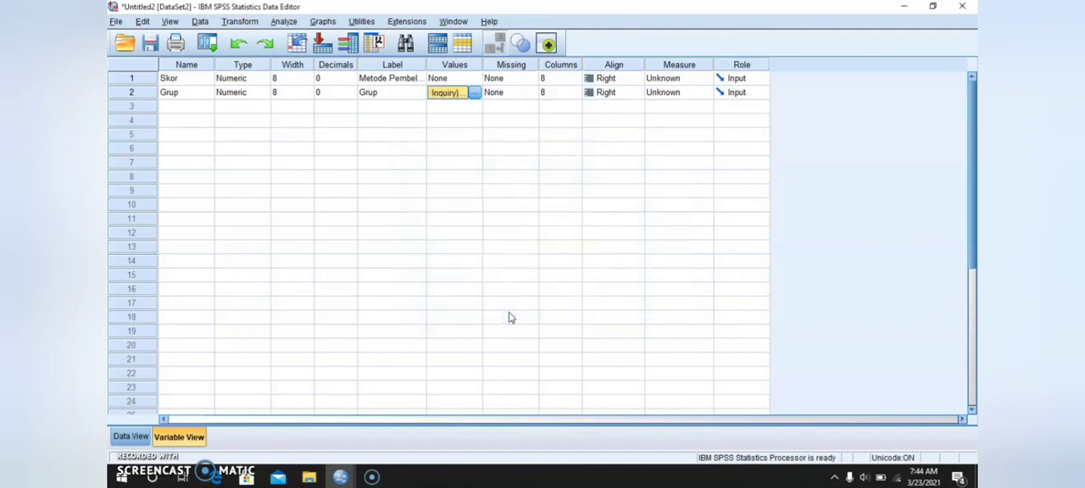
- Set the measurement level of Skor to Scale and of Grup to Nominal
{"action": "left_click", "coordinate": [686, 80]}
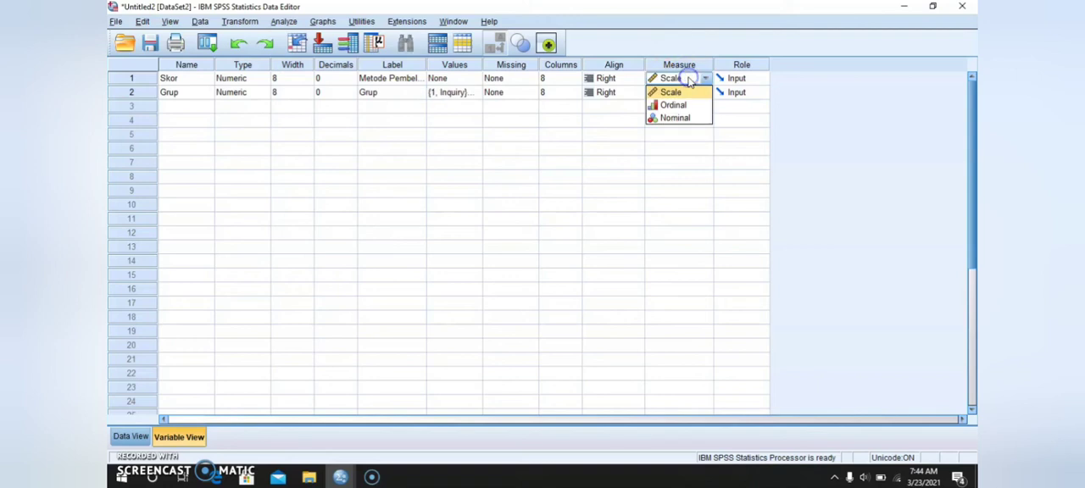
{"action": "left_click", "coordinate": [684, 92]}
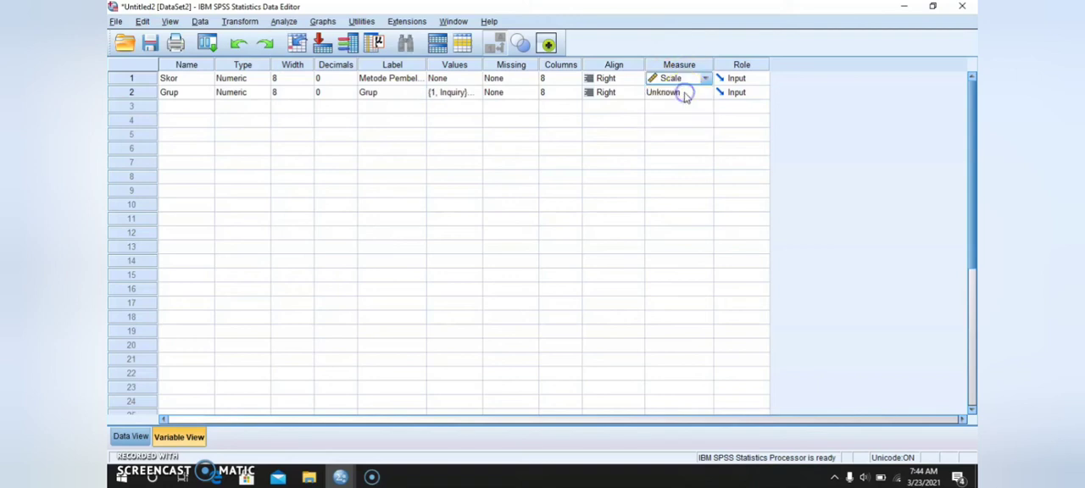
{"action": "left_click", "coordinate": [693, 94]}
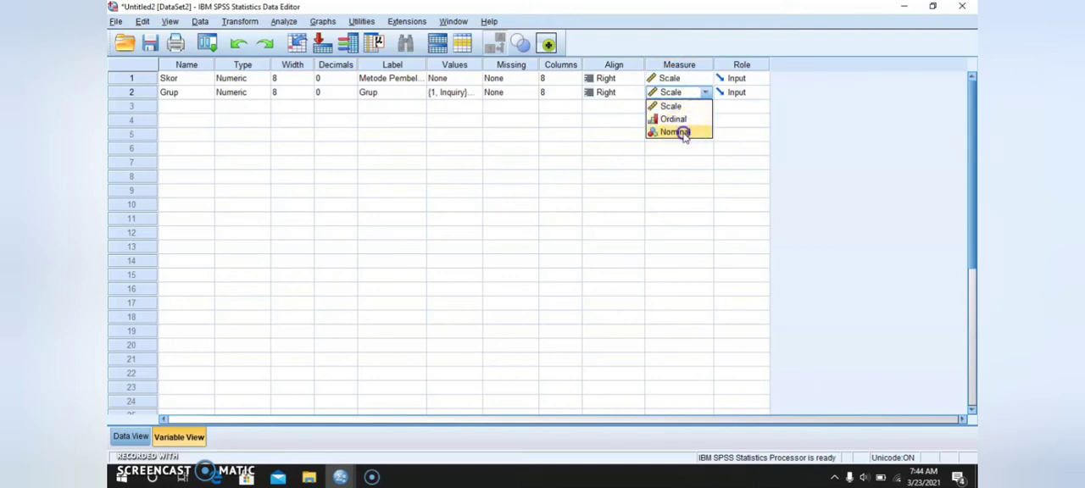
{"action": "left_click", "coordinate": [684, 134]}
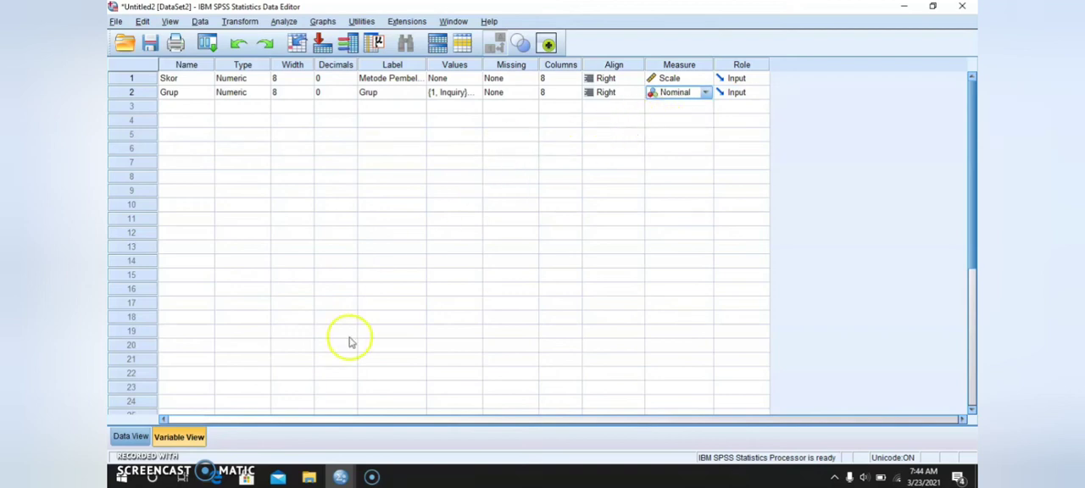
- Return to the data and set up a One-Way ANOVA with Metode Pembelajaran as dependent variable and Grup as factor
{"action": "left_click", "coordinate": [133, 441]}
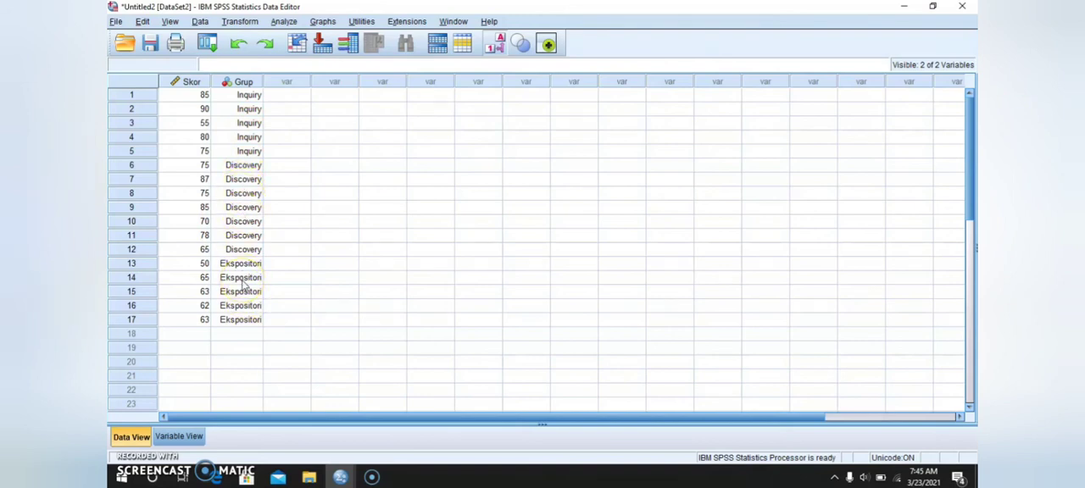
{"action": "left_click", "coordinate": [285, 22]}
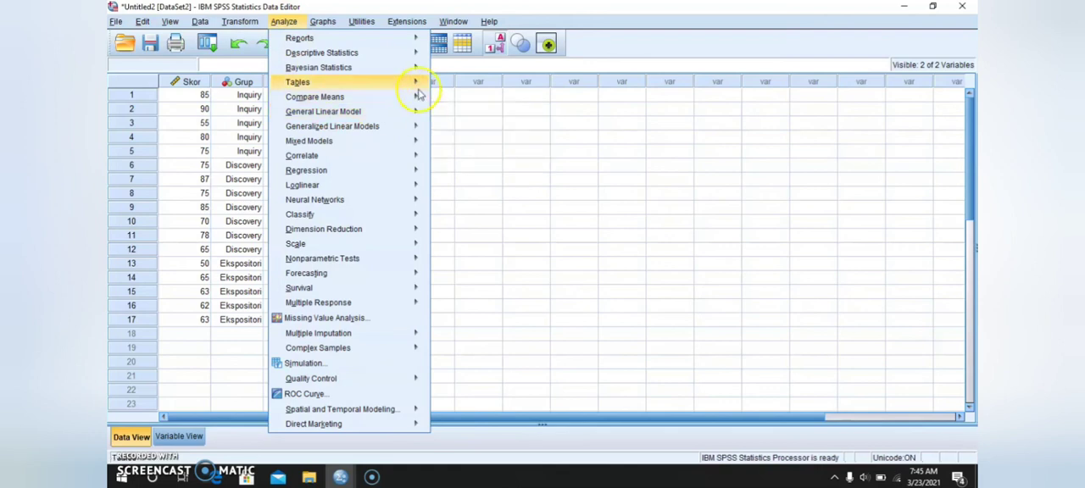
{"action": "mouse_move", "coordinate": [418, 102]}
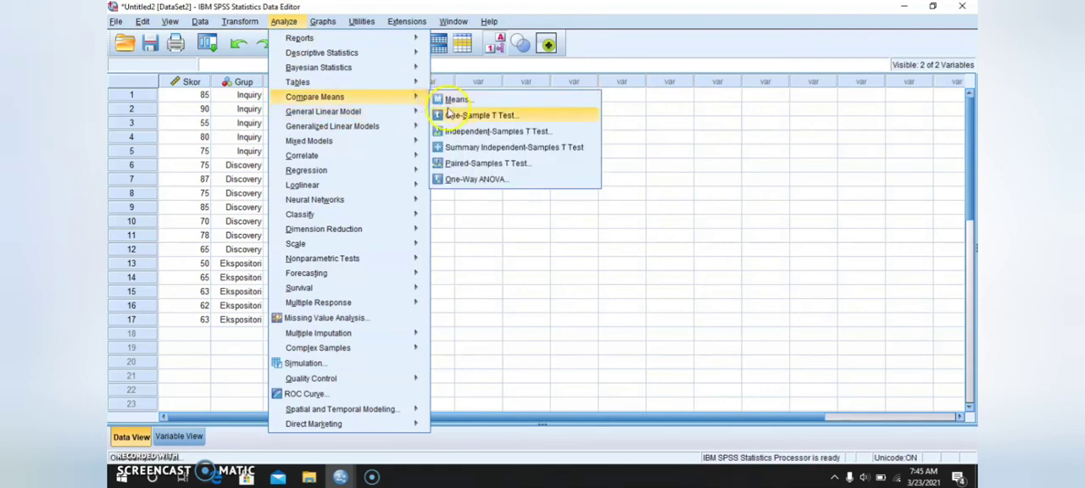
{"action": "left_click", "coordinate": [457, 179]}
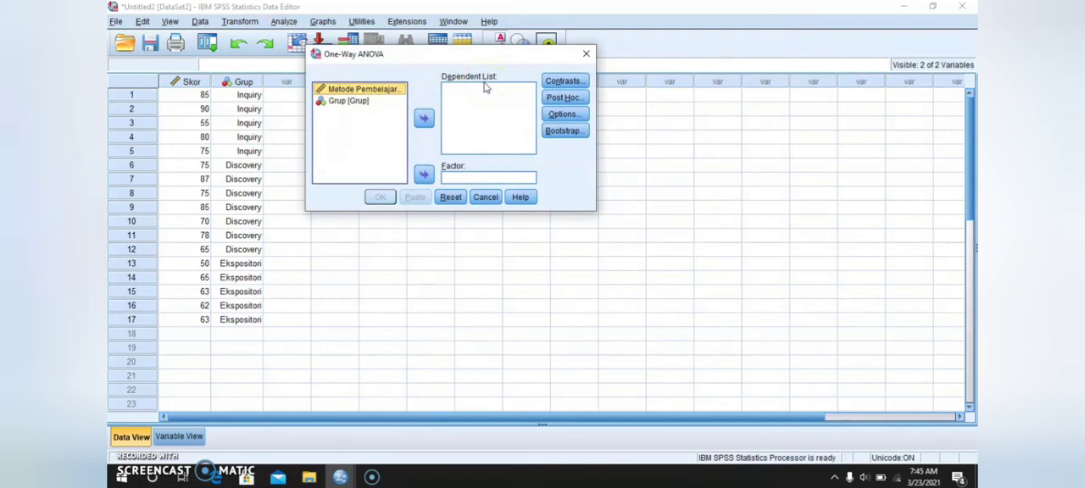
{"action": "left_click", "coordinate": [423, 119]}
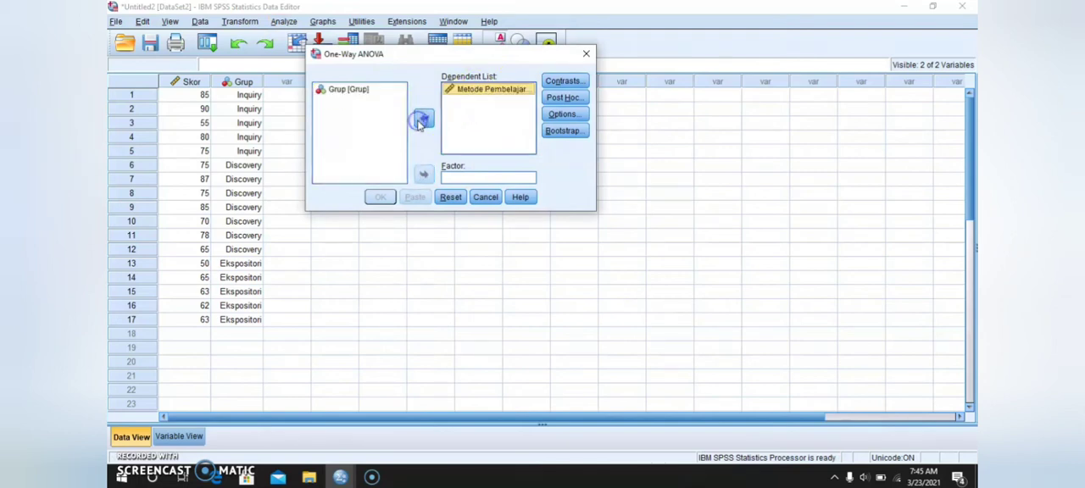
{"action": "left_click", "coordinate": [375, 92]}
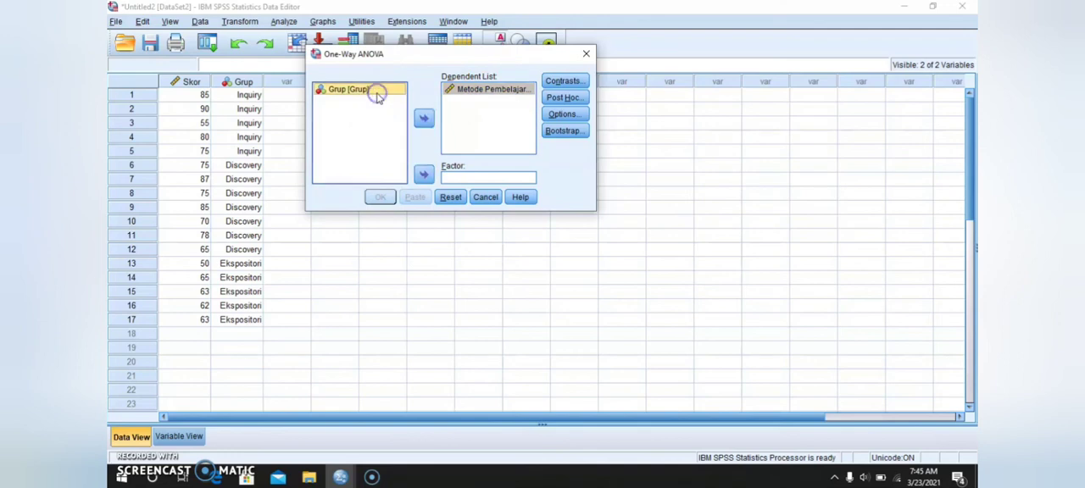
{"action": "left_click", "coordinate": [423, 175]}
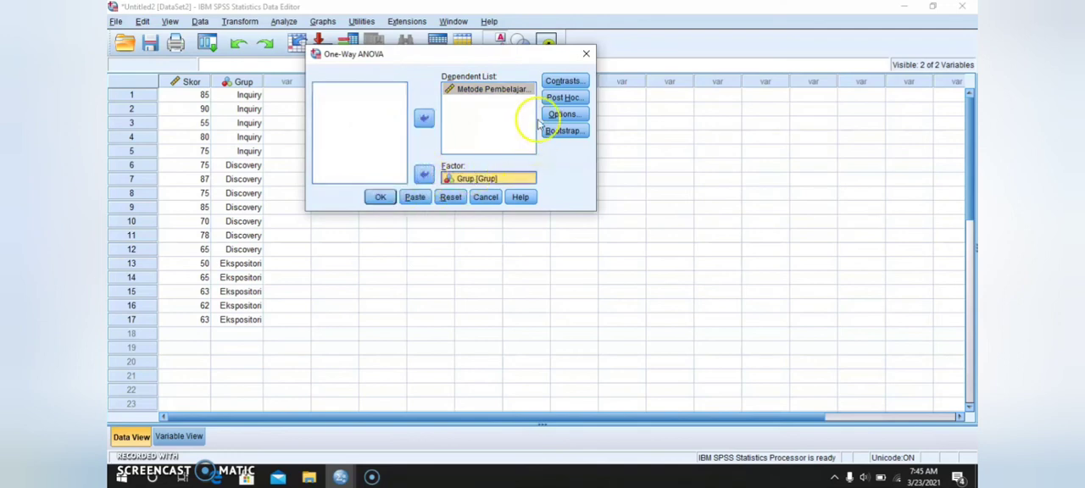
- Enable the Scheffe post hoc test for the One-Way ANOVA and run the analysis
{"action": "left_click", "coordinate": [559, 98]}
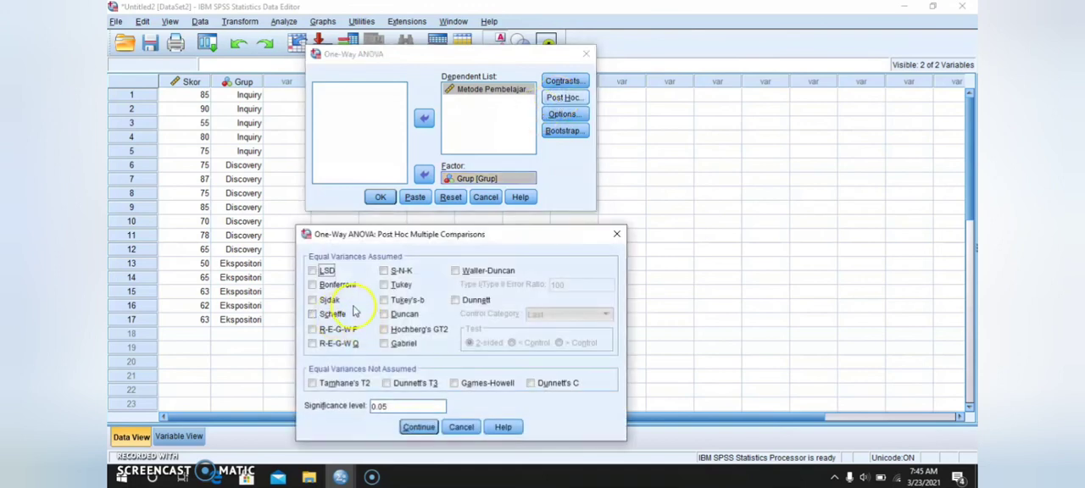
{"action": "left_click", "coordinate": [312, 314]}
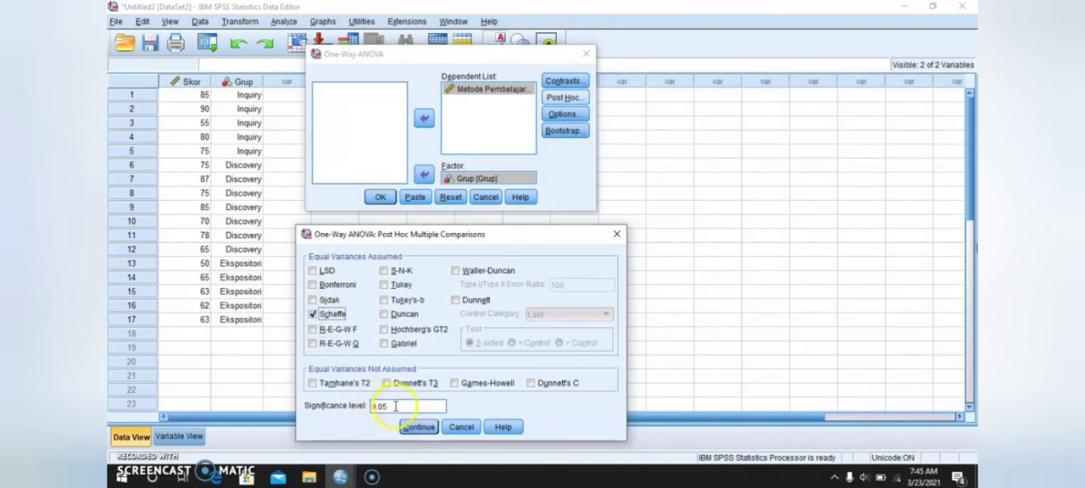
{"action": "left_click", "coordinate": [428, 429]}
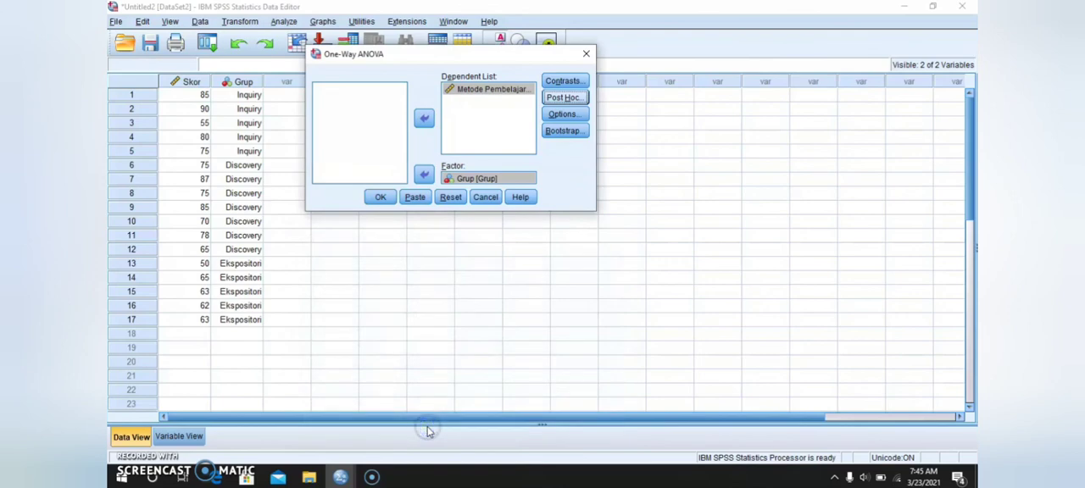
{"action": "left_click", "coordinate": [382, 198]}
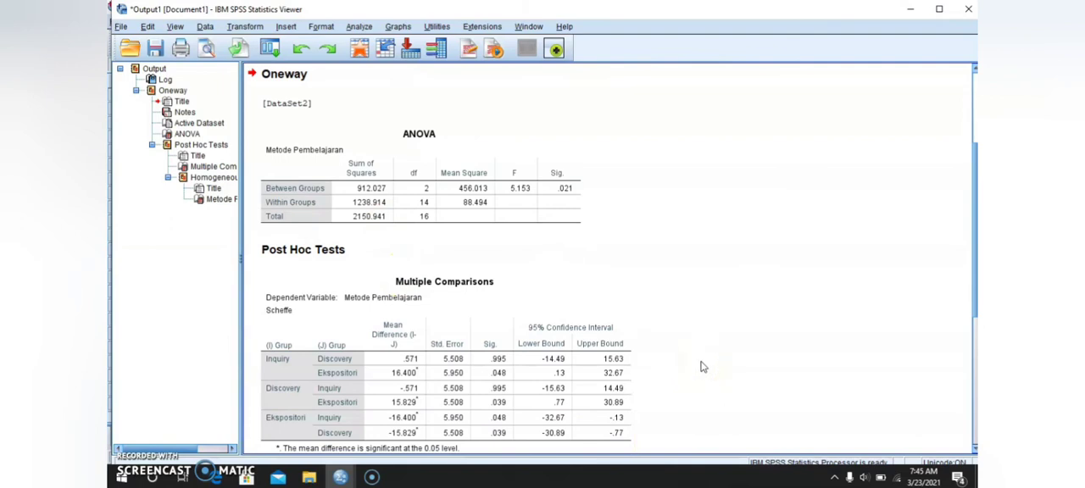
- Examine the significance in the ANOVA table and the pairwise group differences in the Scheffe Multiple Comparisons table
{"action": "left_click", "coordinate": [563, 195]}
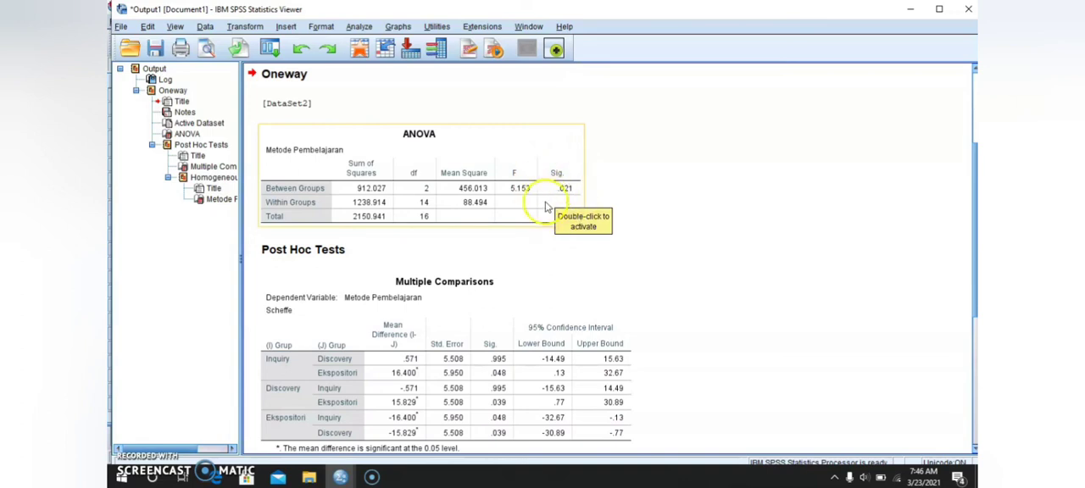
{"action": "left_click", "coordinate": [578, 295]}
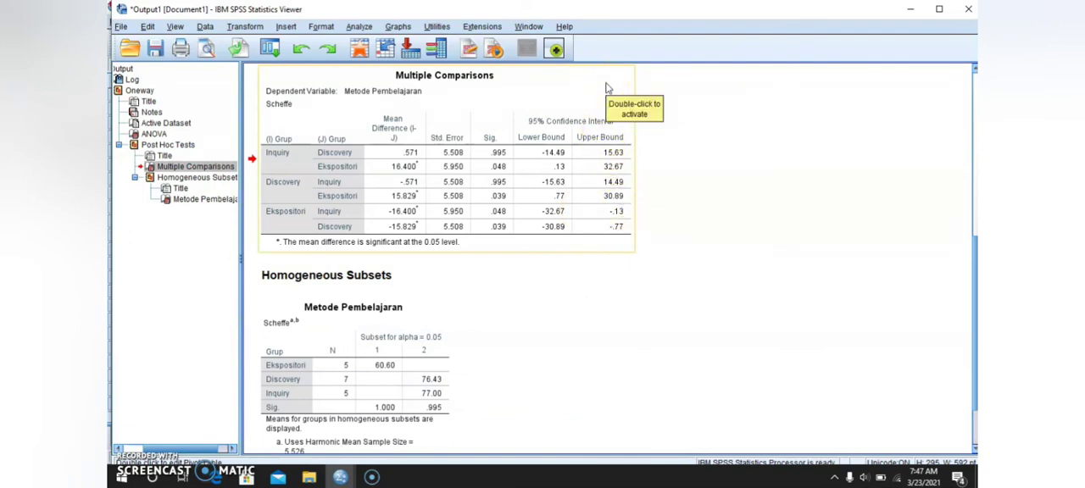
{"action": "left_click", "coordinate": [511, 138]}
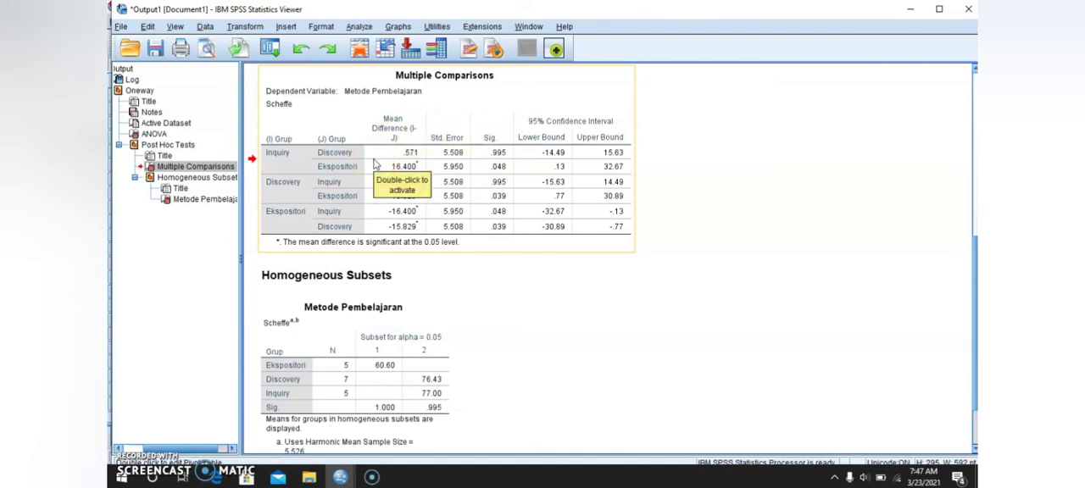
{"action": "left_click", "coordinate": [297, 157]}
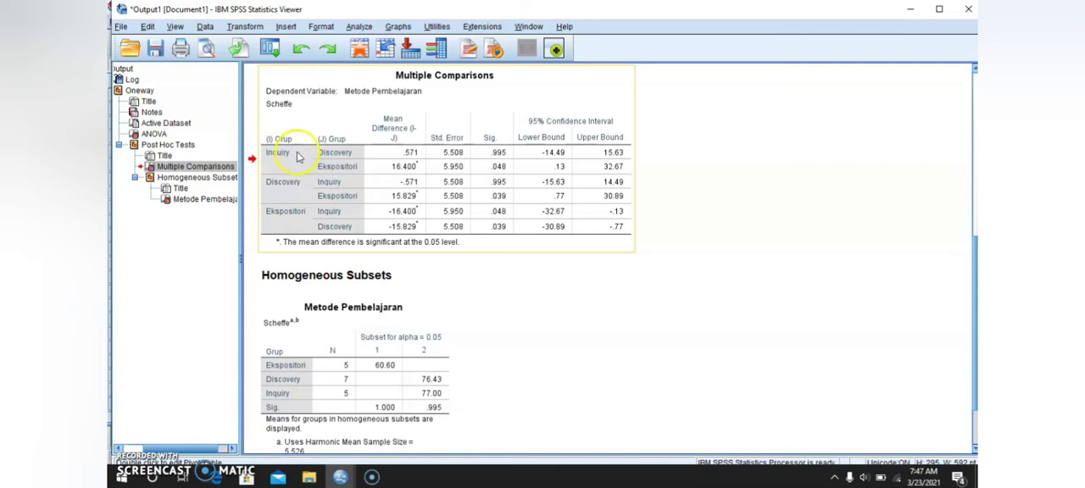